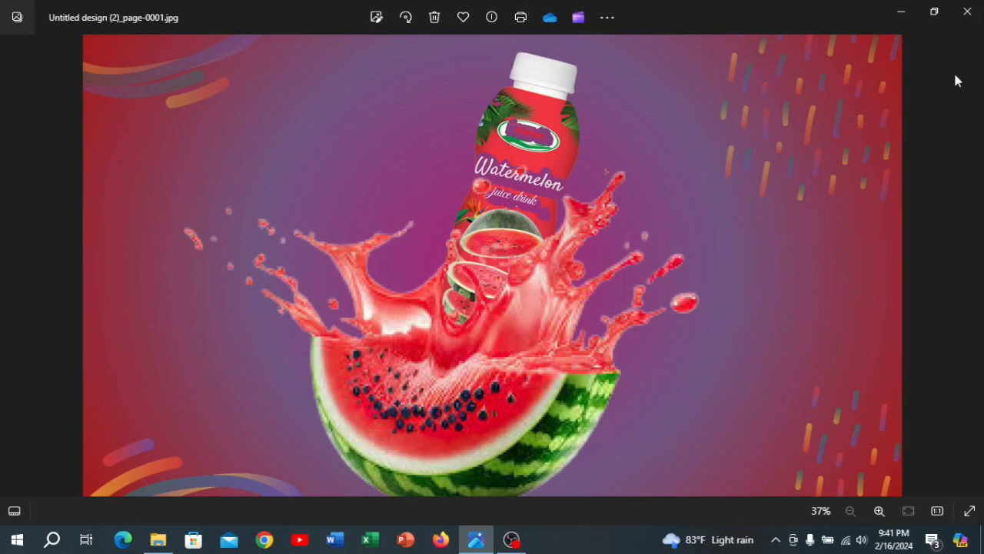
# Close the image preview and open the Canva website in Chrome under the second browser profile.
pyautogui.click(967, 12)
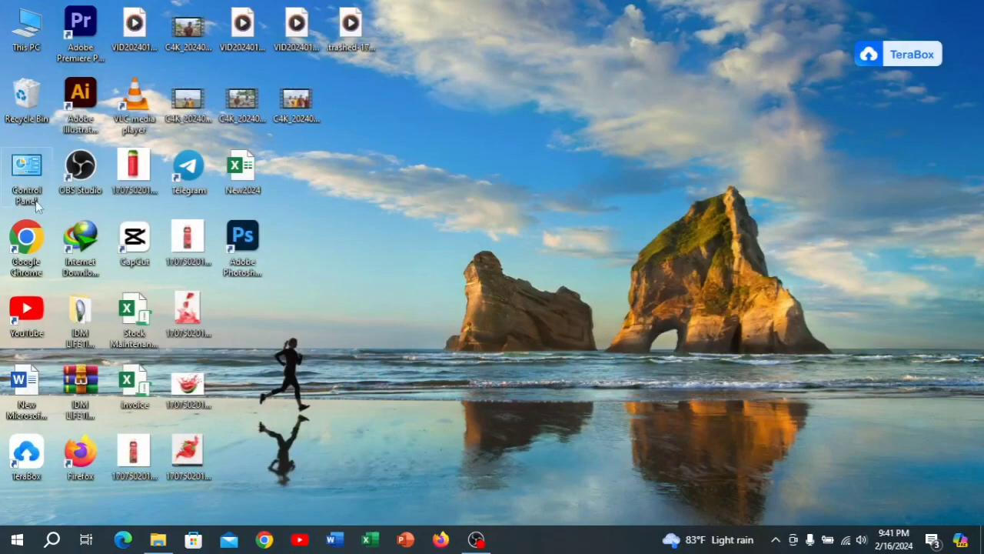
pyautogui.doubleClick(29, 236)
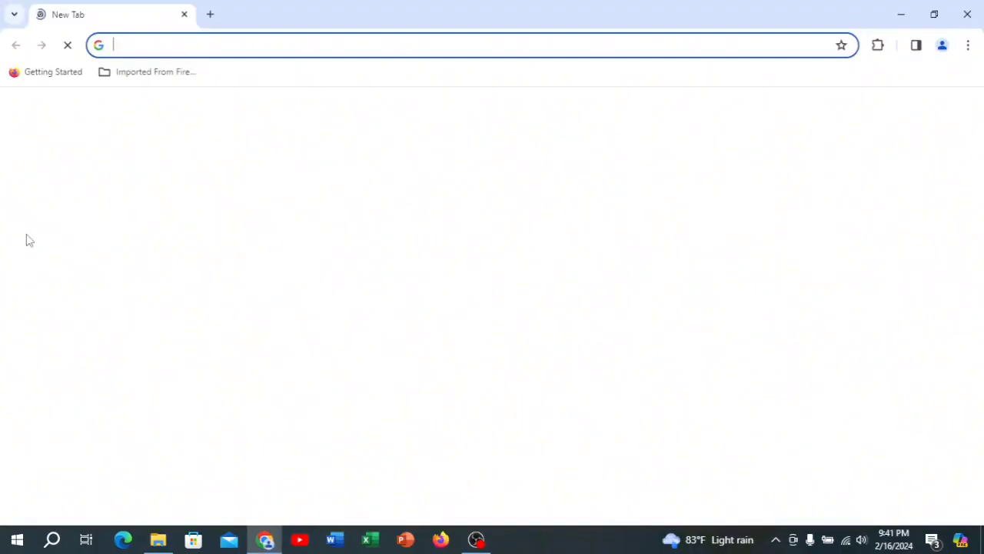
pyautogui.click(943, 45)
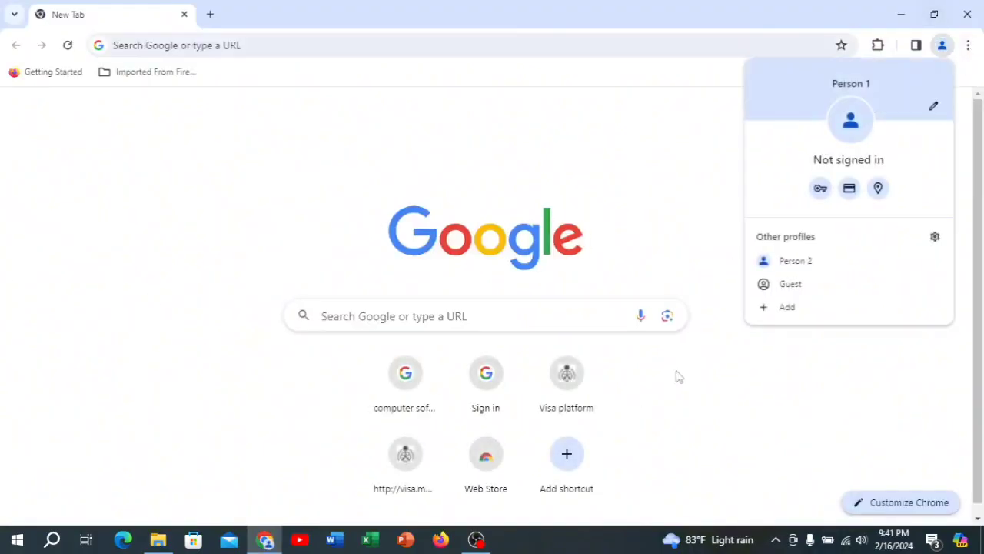
pyautogui.click(784, 262)
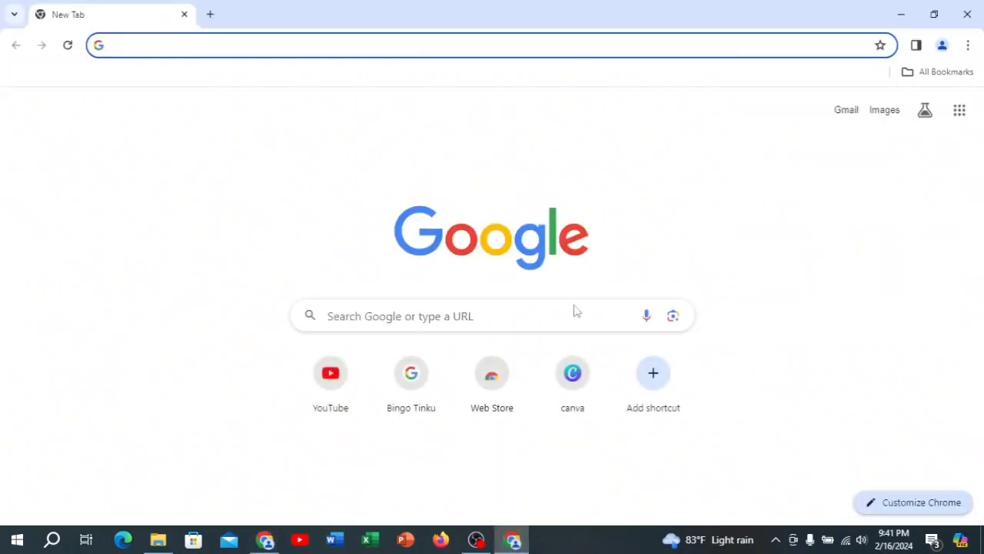
pyautogui.click(567, 384)
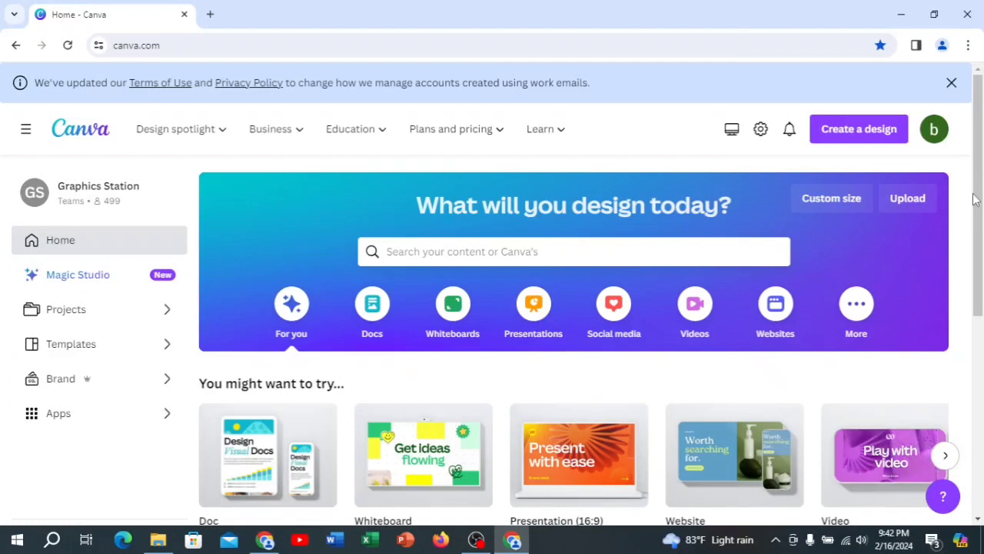
# Open the recent watermelon juice presentation and add a second page that keeps the radial gradient background.
pyautogui.scroll(-5, 977, 198)
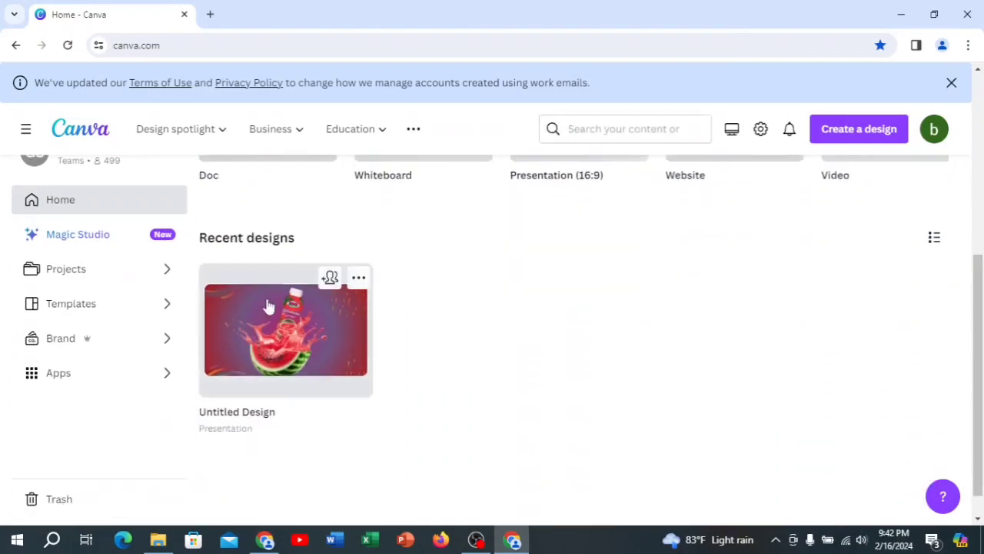
pyautogui.click(261, 331)
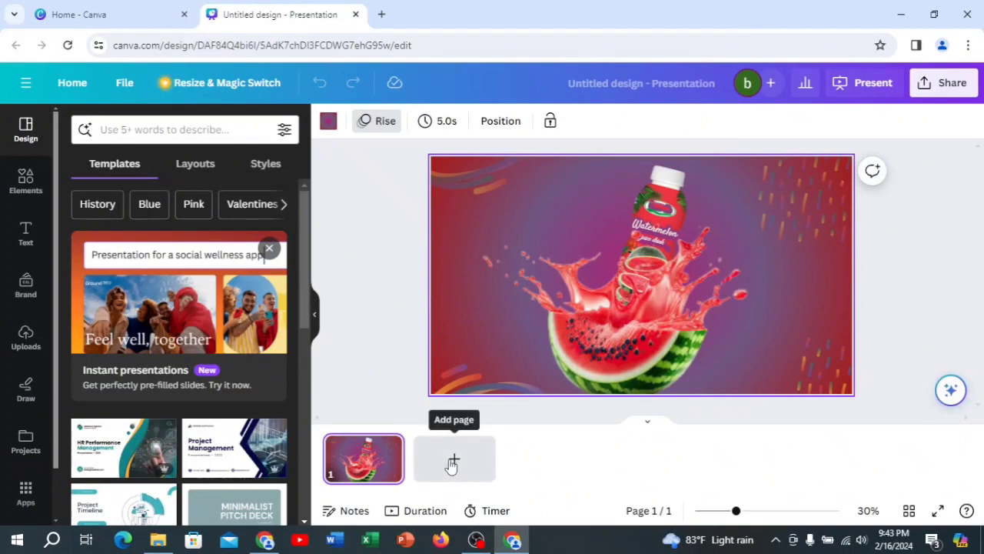
pyautogui.click(452, 461)
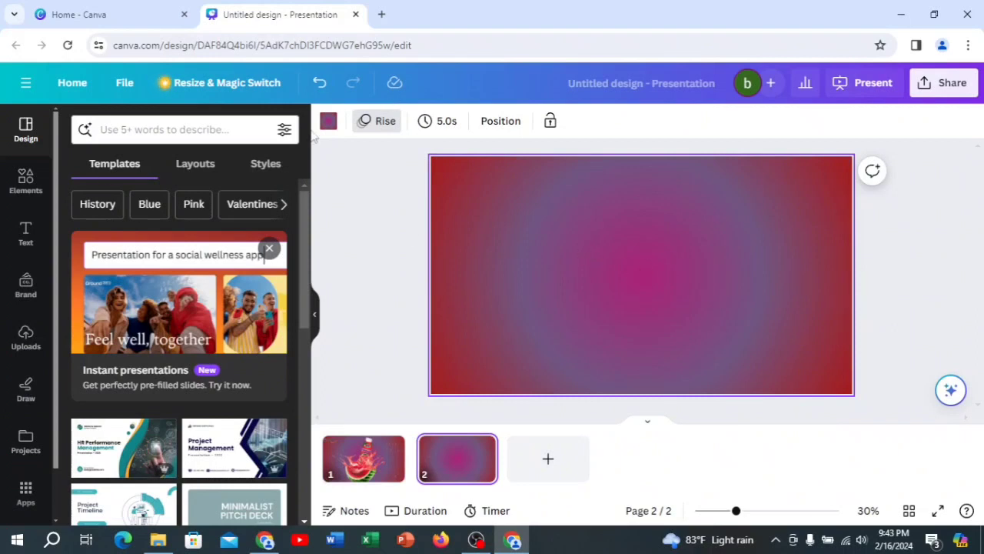
pyautogui.click(327, 123)
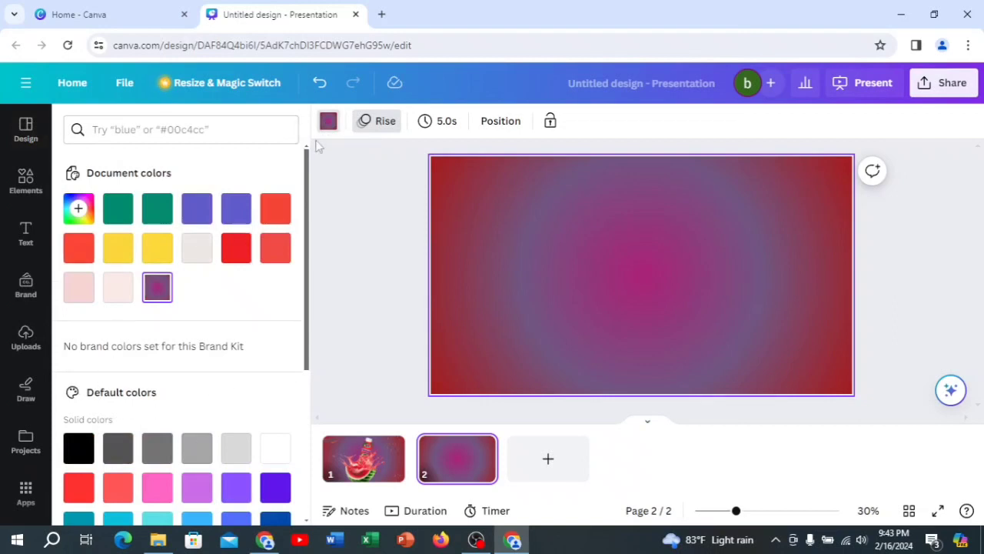
pyautogui.click(327, 123)
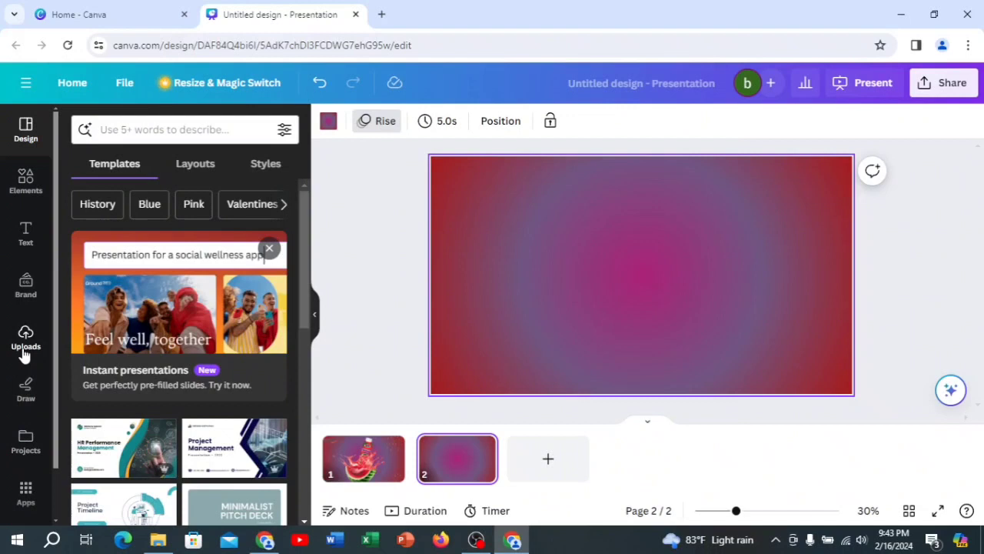
# Insert the uploaded watermelon splash photo on page 2 and remove its white background with BG Remover.
pyautogui.click(26, 350)
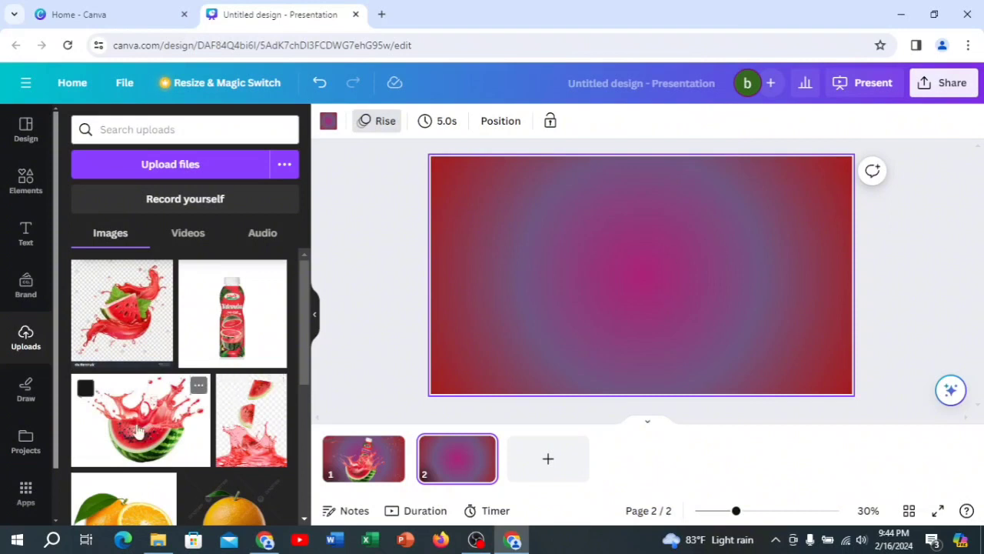
pyautogui.click(140, 420)
pyautogui.click(353, 123)
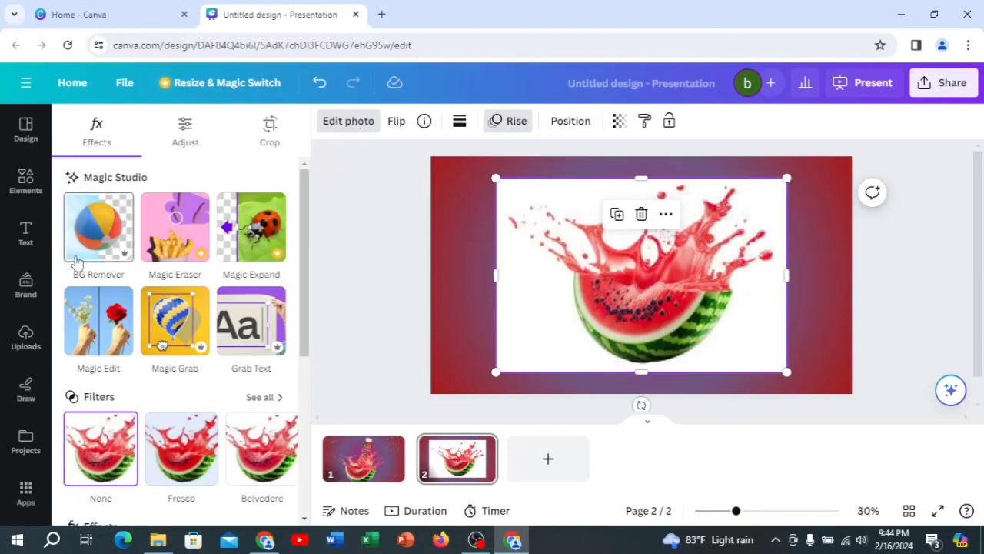
pyautogui.click(76, 259)
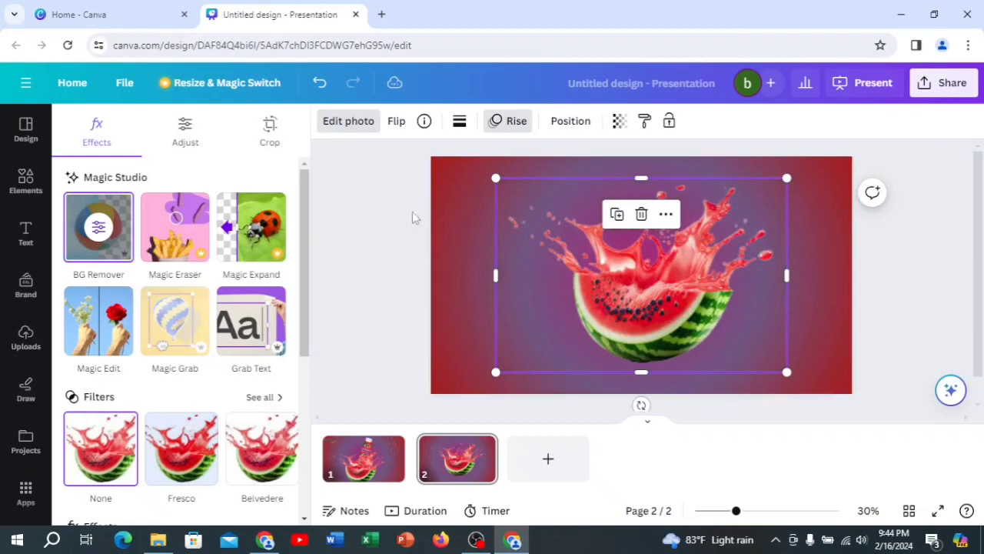
# Move the watermelon splash photo down to the page's lower edge, slightly left of center, and lock it.
pyautogui.moveTo(723, 323); pyautogui.dragTo(700, 342)
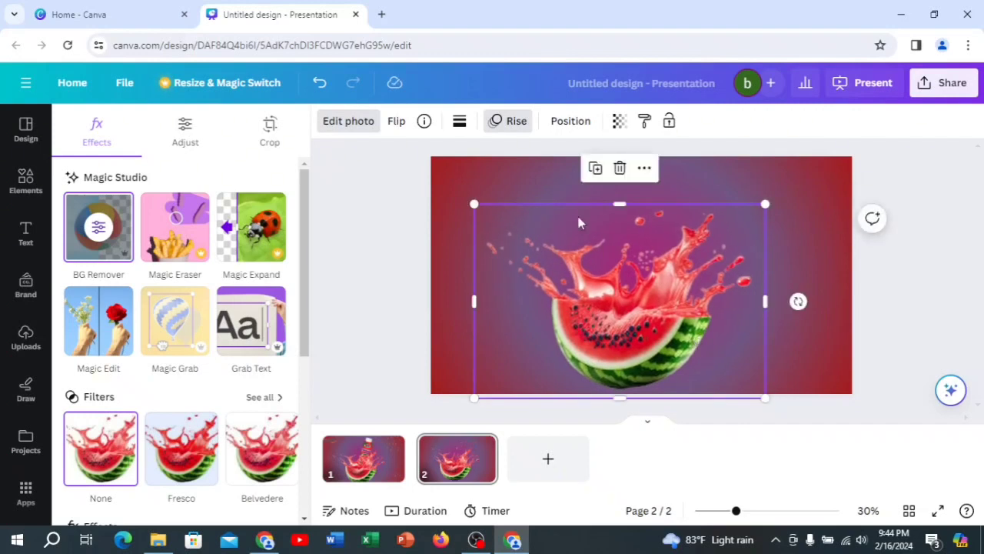
pyautogui.click(668, 120)
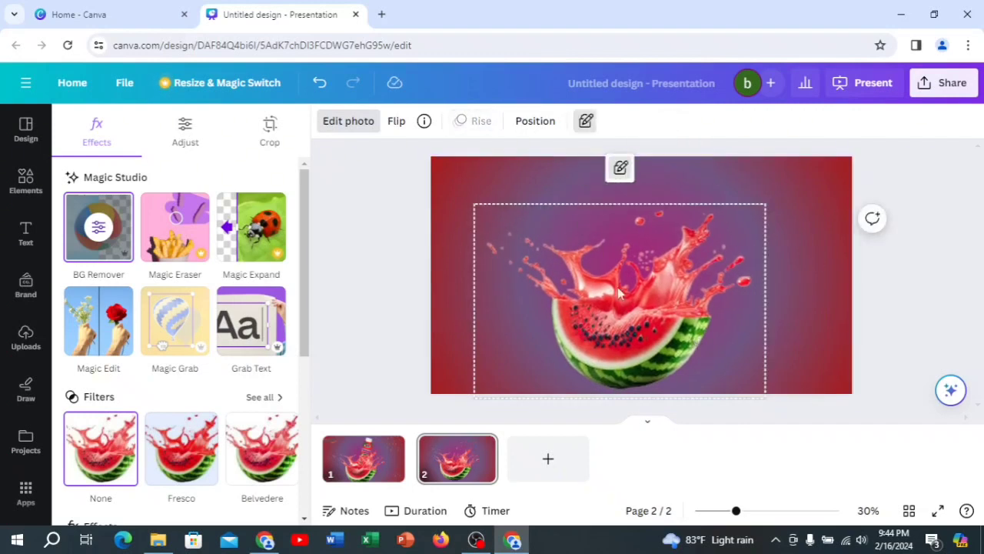
pyautogui.click(782, 189)
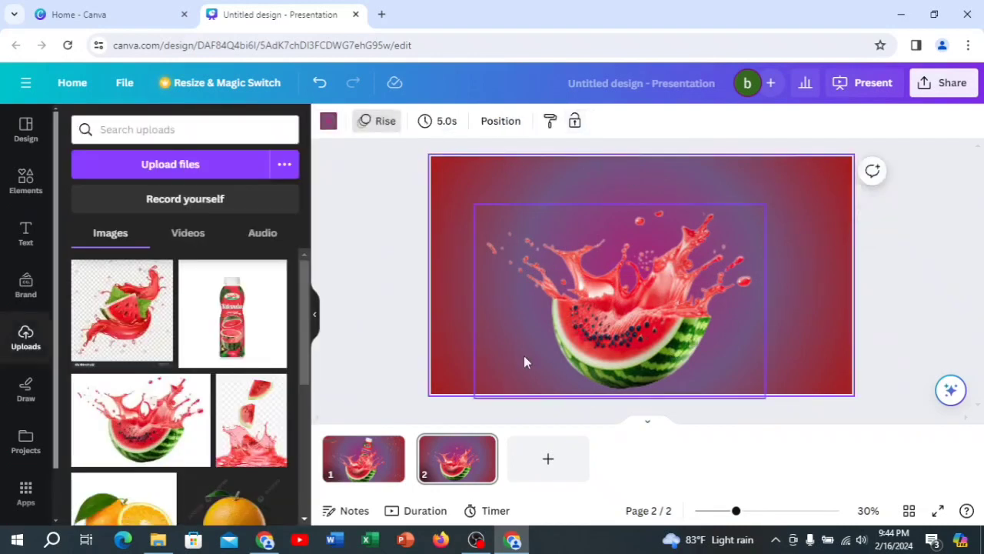
# Insert the uploaded juice bottle photo and crop its white margins close to the bottle.
pyautogui.click(232, 329)
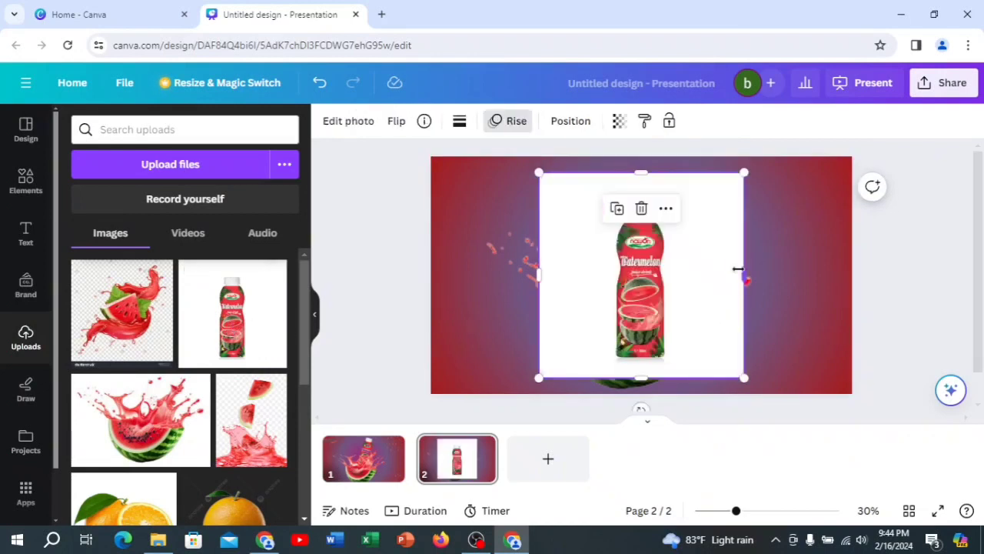
pyautogui.moveTo(740, 269); pyautogui.dragTo(684, 275)
pyautogui.moveTo(538, 274); pyautogui.dragTo(604, 274)
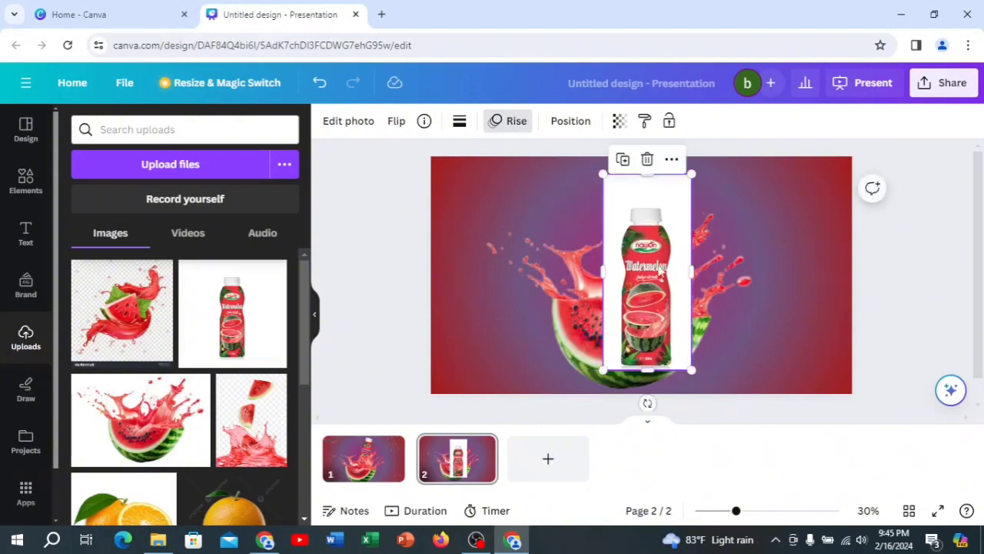
pyautogui.moveTo(646, 174); pyautogui.dragTo(646, 203)
pyautogui.moveTo(603, 287); pyautogui.dragTo(609, 287)
pyautogui.moveTo(689, 286)
pyautogui.mouseDown()
pyautogui.moveTo(674, 287)
pyautogui.moveTo(686, 286)
pyautogui.mouseUp()
# Remove the remaining white background from the bottle photo with BG Remover.
pyautogui.click(350, 121)
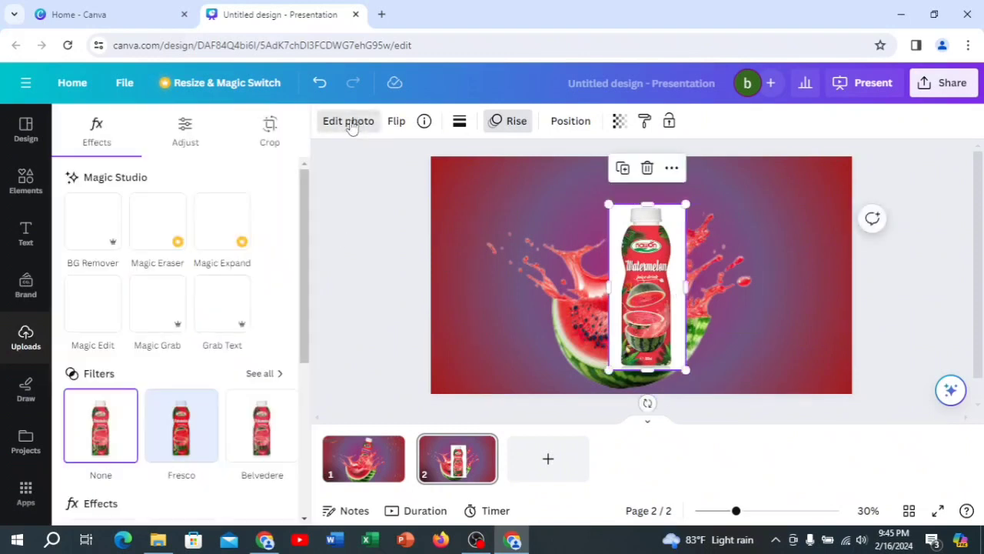
pyautogui.click(110, 232)
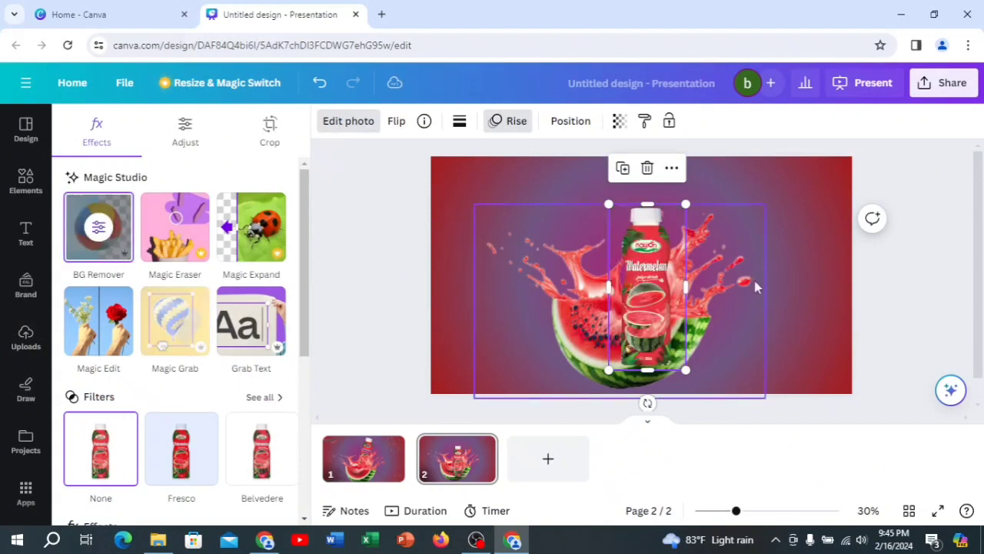
pyautogui.click(791, 196)
# Enlarge the bottle to about 397 x 854 px, move it up over the splash and tilt it about 17.6° clockwise.
pyautogui.click(646, 315)
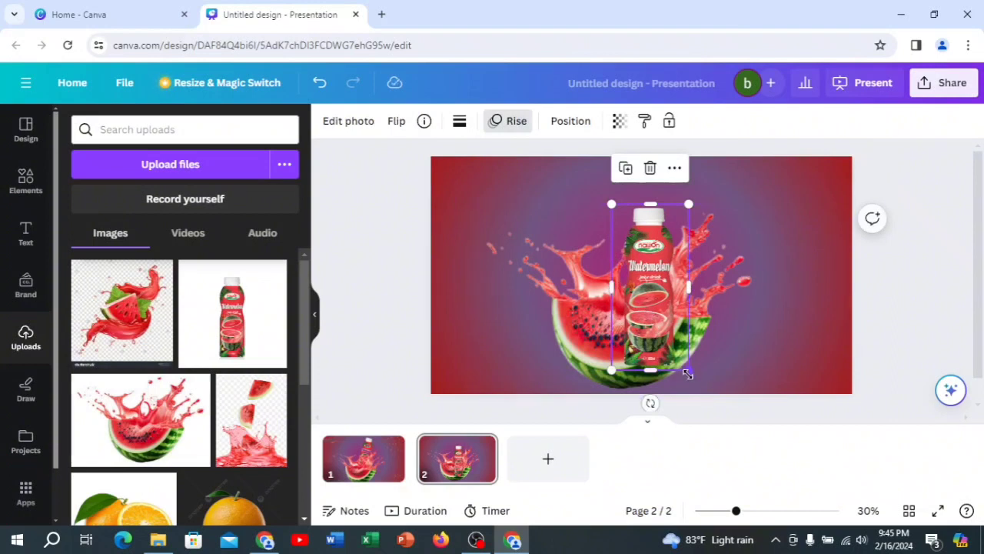
pyautogui.moveTo(689, 372); pyautogui.dragTo(697, 386)
pyautogui.moveTo(648, 334); pyautogui.dragTo(632, 285)
pyautogui.moveTo(595, 340); pyautogui.dragTo(596, 348)
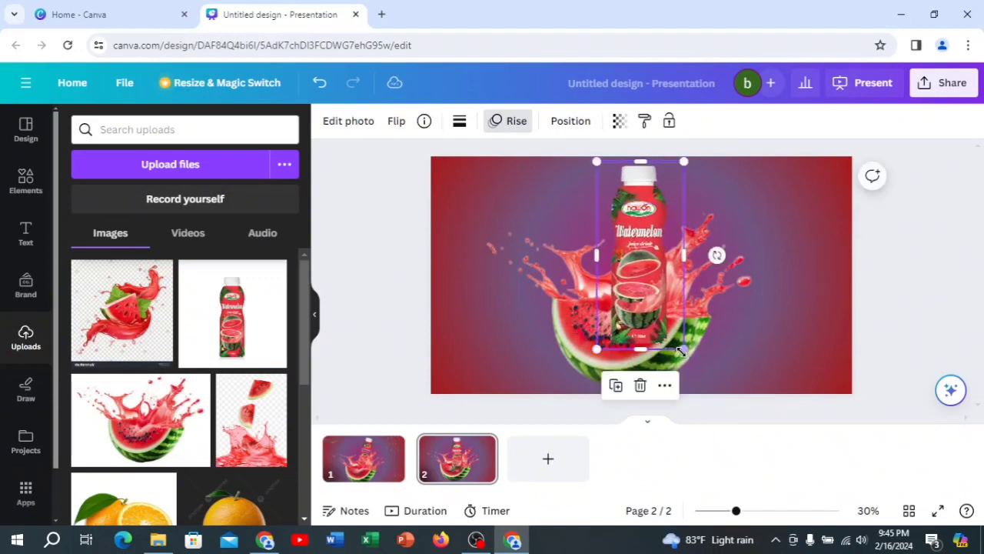
pyautogui.moveTo(717, 255); pyautogui.dragTo(725, 279)
pyautogui.moveTo(630, 267); pyautogui.dragTo(635, 258)
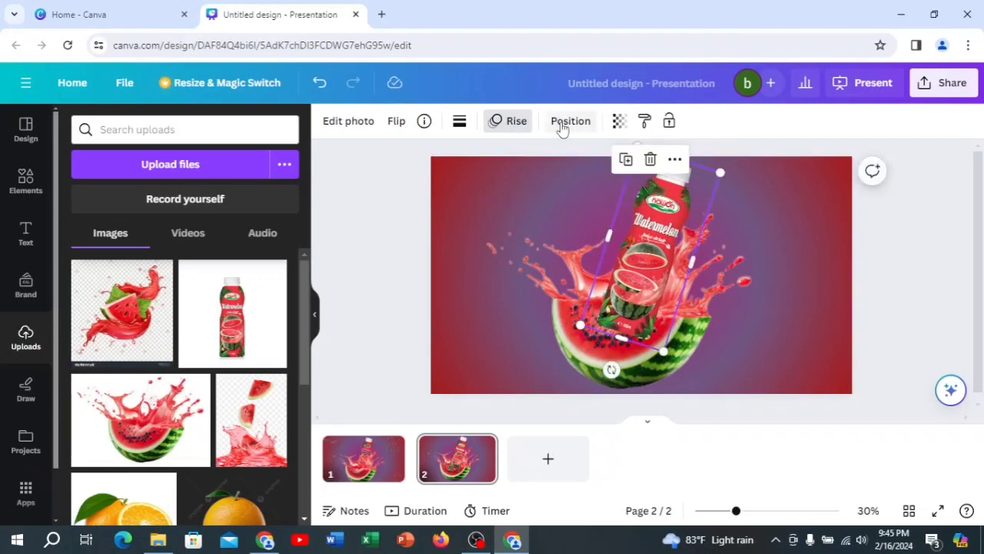
# Send the bottle to the back so that it sits behind the watermelon splash.
pyautogui.click(565, 123)
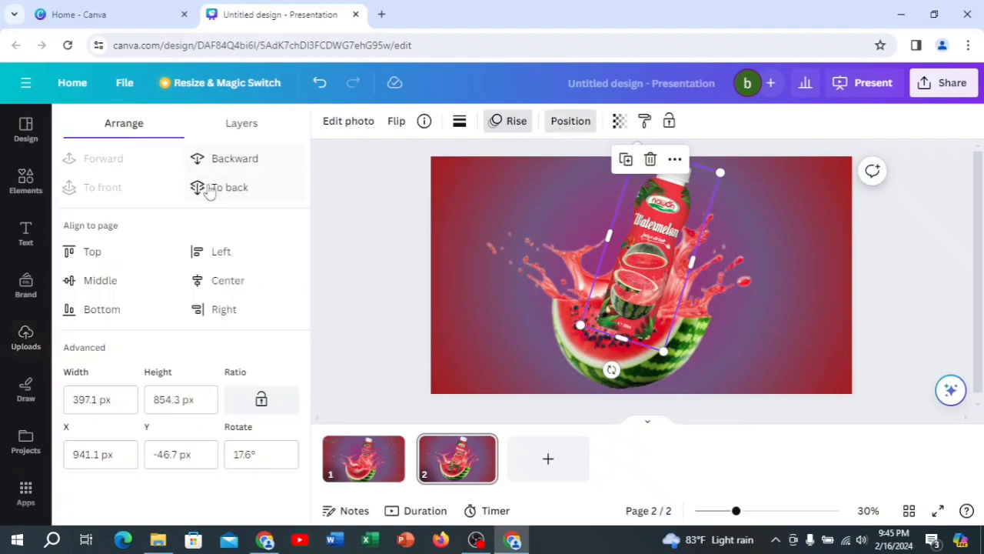
pyautogui.click(206, 189)
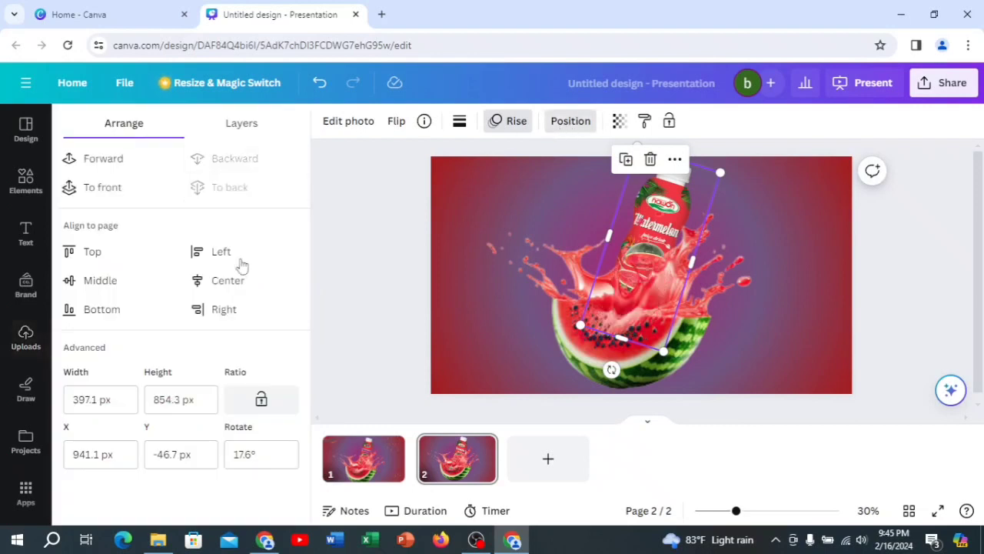
pyautogui.click(817, 263)
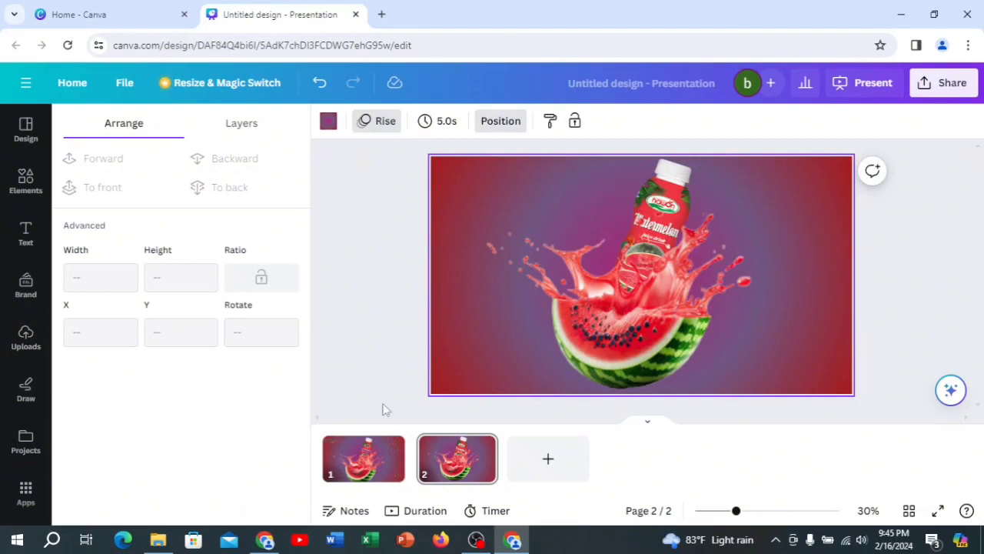
# Check the reference on page 1, unlock page 2's watermelon photo, shift it slightly down and left, and lock it again.
pyautogui.click(363, 460)
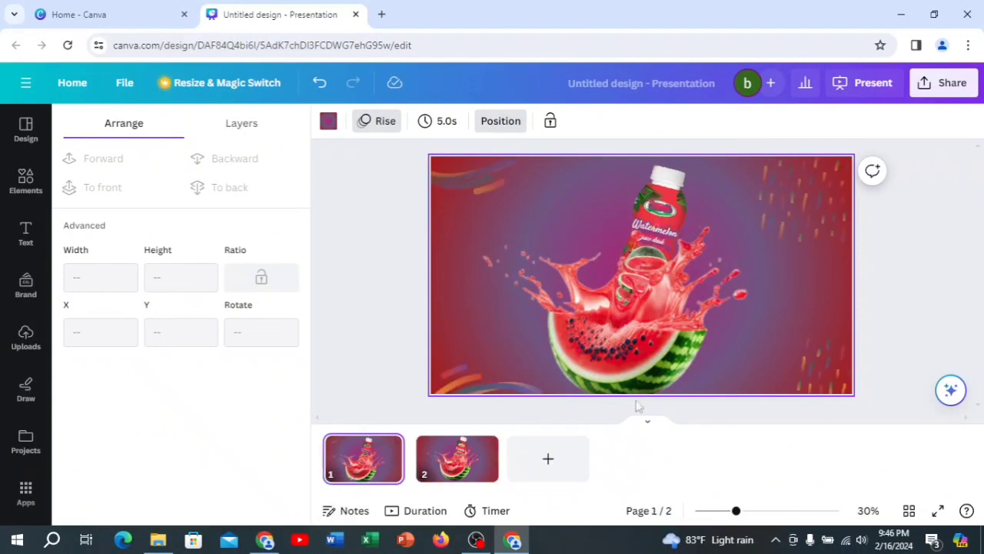
pyautogui.click(446, 461)
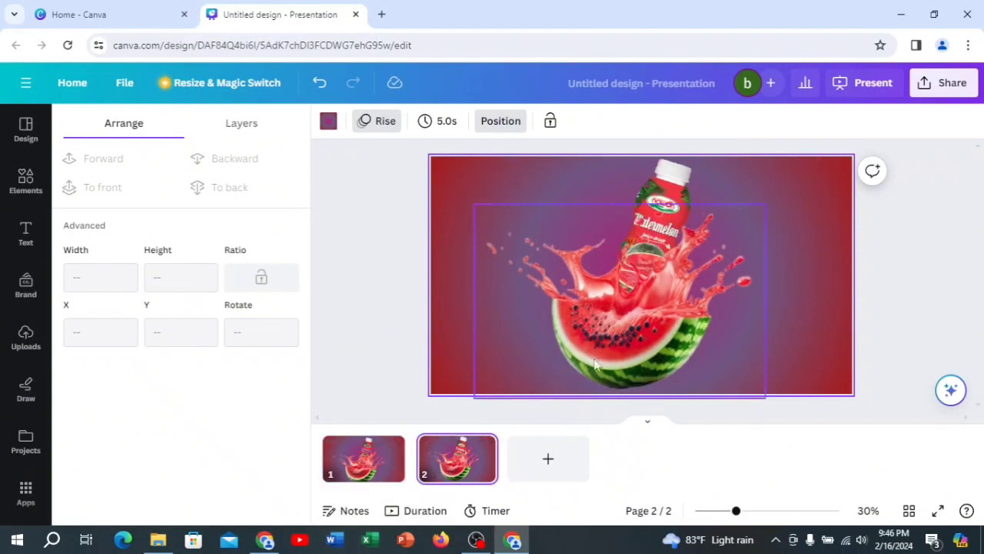
pyautogui.click(604, 352)
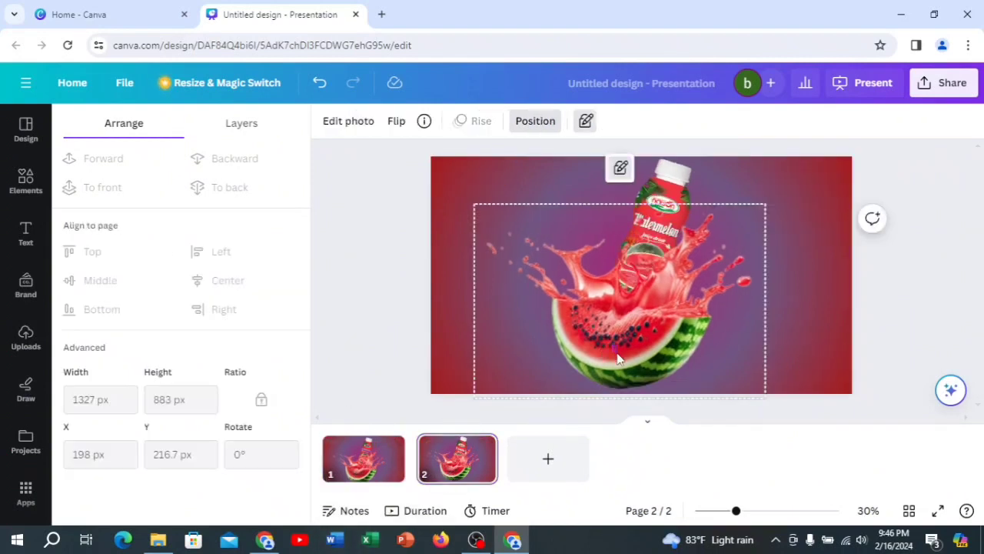
pyautogui.click(620, 168)
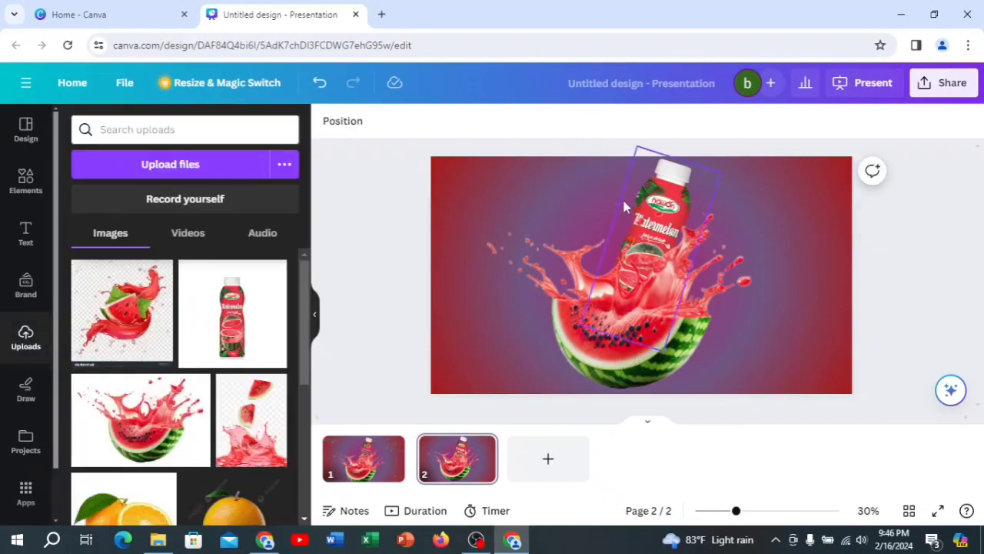
pyautogui.click(615, 170)
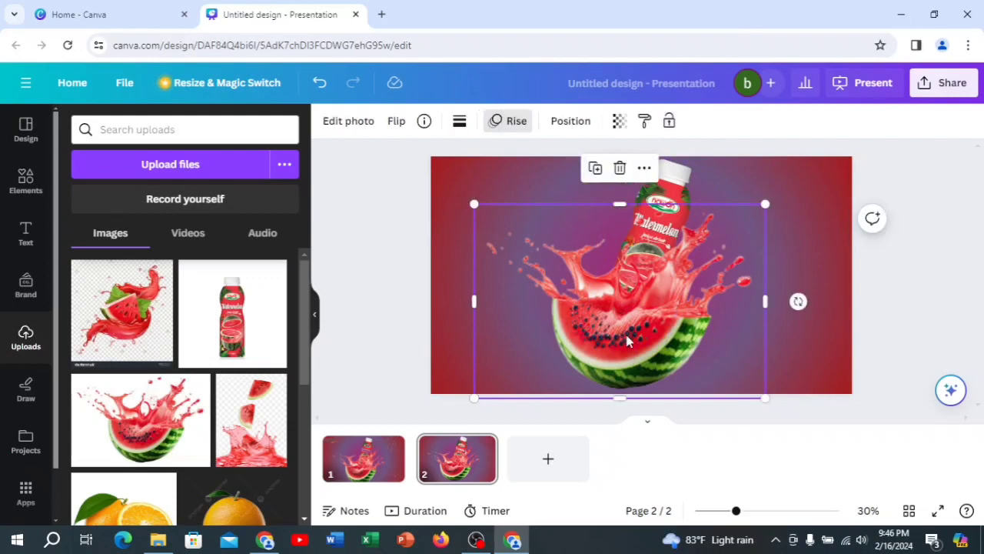
pyautogui.moveTo(626, 344); pyautogui.dragTo(620, 343)
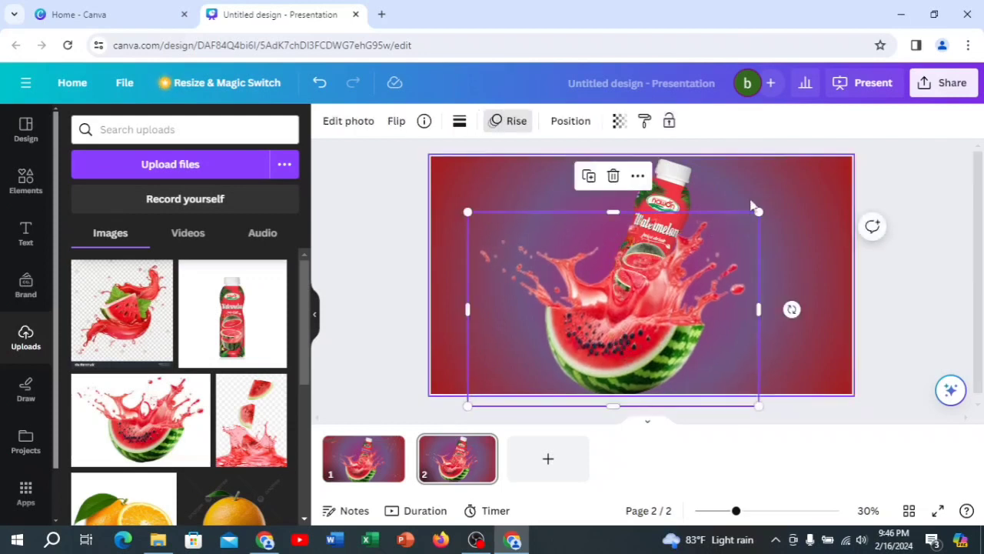
pyautogui.click(669, 120)
# Compare the composition on page 2 with the finished design on page 1.
pyautogui.click(384, 461)
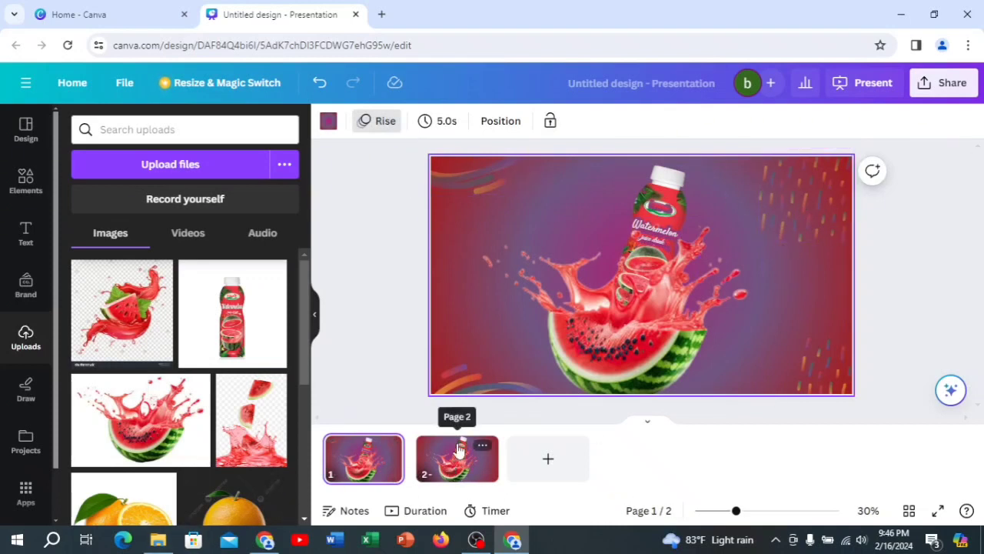
pyautogui.click(25, 131)
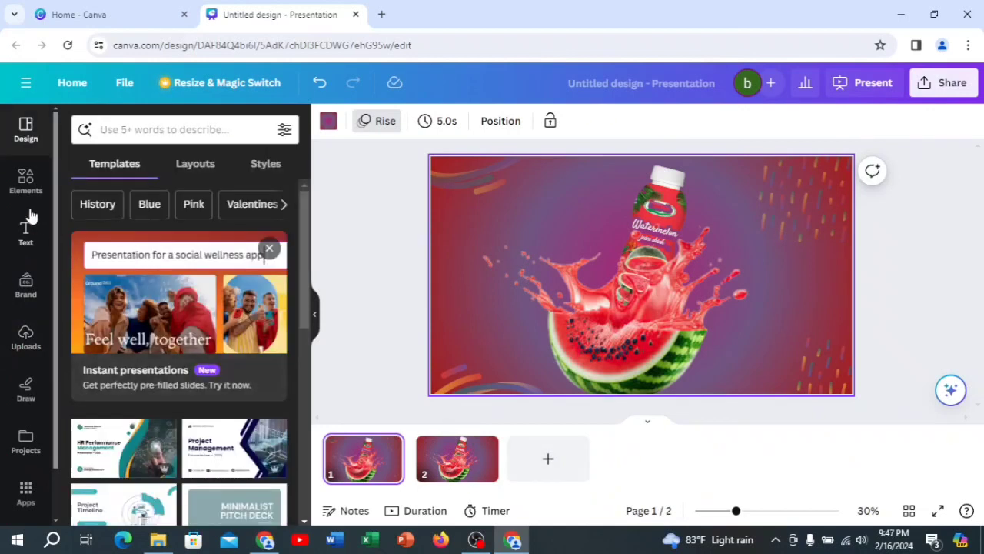
pyautogui.click(464, 476)
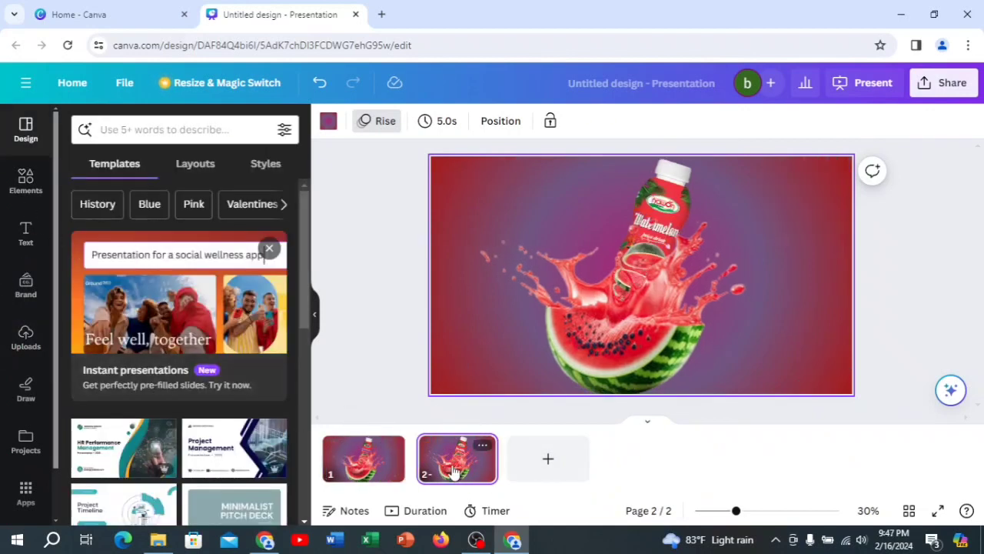
# Add the recently used colourful swirl-ring graphic, place it partly off the page's upper-left corner, and duplicate it for the lower-left corner.
pyautogui.click(31, 189)
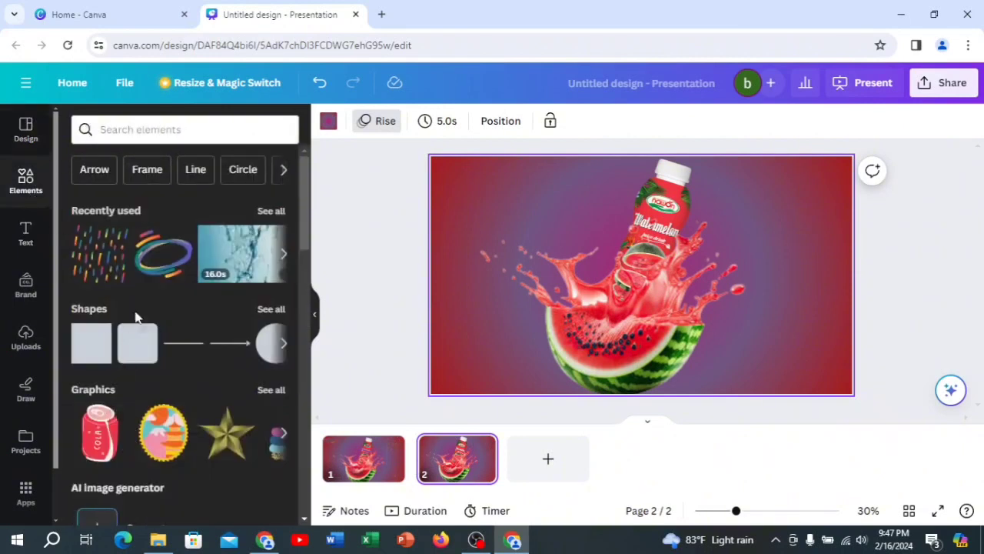
pyautogui.click(153, 264)
pyautogui.moveTo(622, 266); pyautogui.dragTo(431, 189)
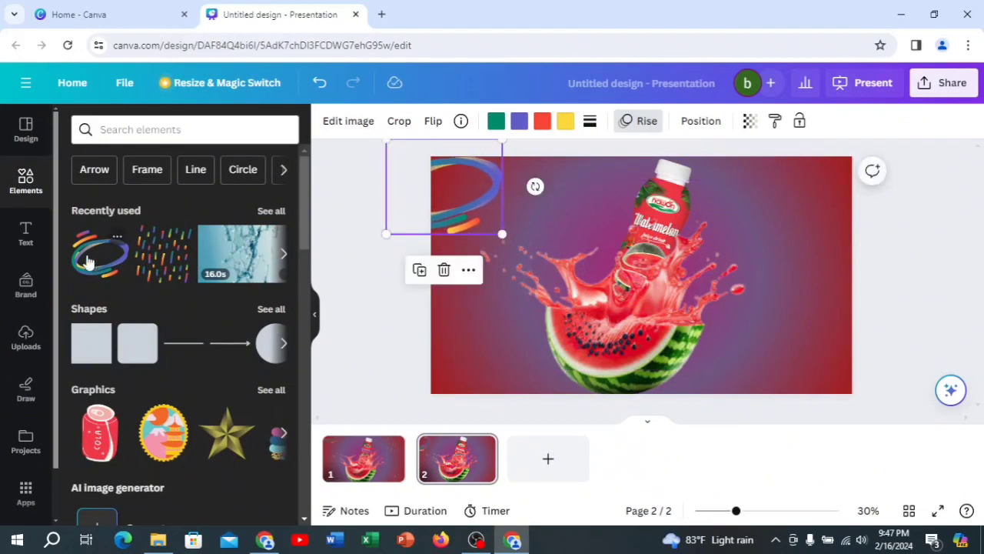
pyautogui.click(468, 269)
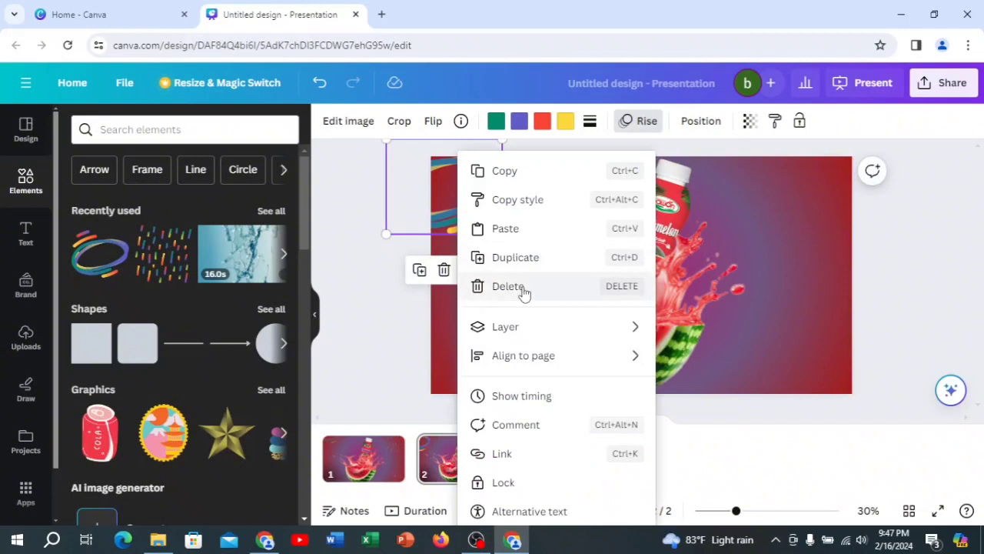
pyautogui.click(507, 257)
# Add the recently used multicoloured dashes graphic to the page's upper-right corner and place a duplicate in the lower-right corner.
pyautogui.click(190, 244)
pyautogui.moveTo(641, 284); pyautogui.dragTo(814, 199)
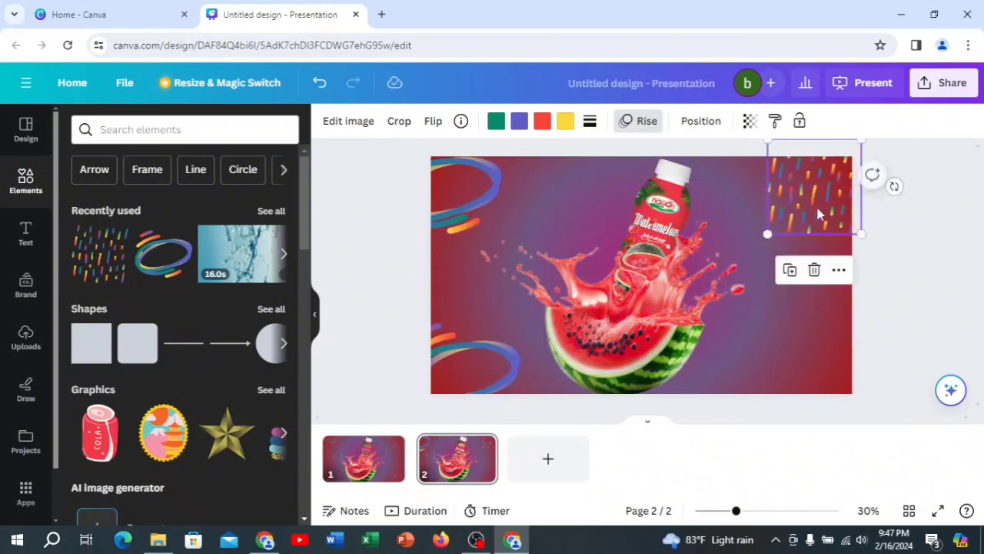
pyautogui.click(838, 270)
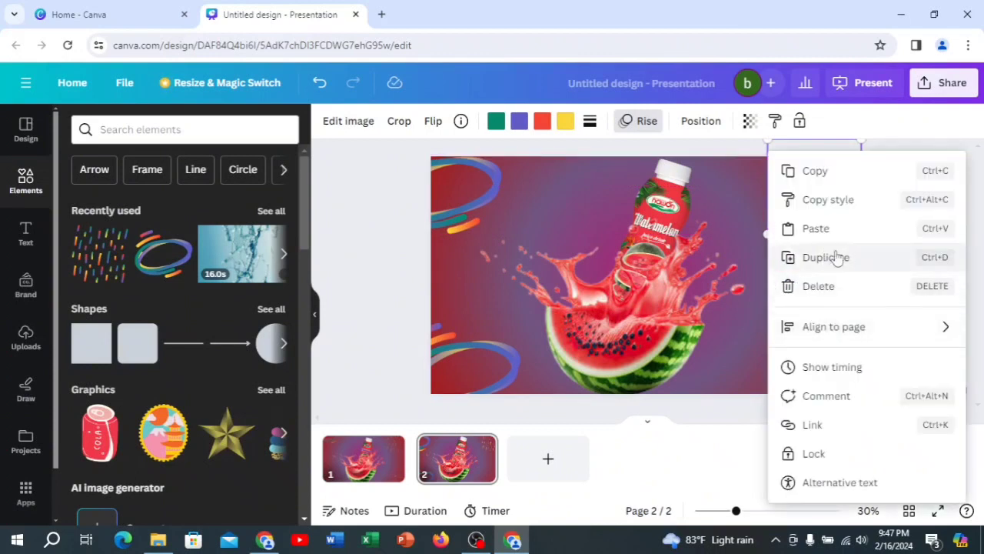
pyautogui.click(837, 257)
pyautogui.moveTo(813, 224); pyautogui.dragTo(800, 389)
# Set the transparency of both multicoloured dashes graphics on the page's right side to 58.
pyautogui.click(749, 121)
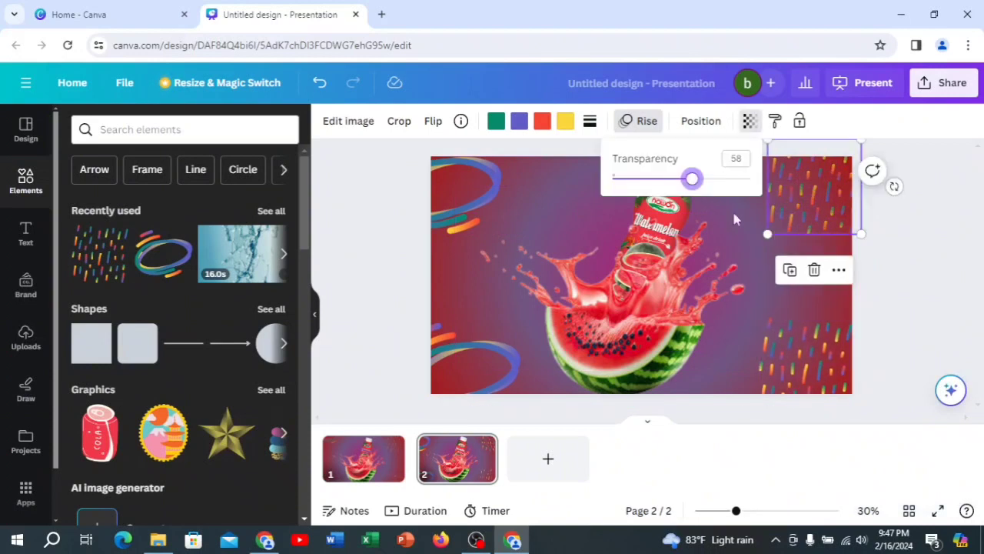
pyautogui.click(706, 228)
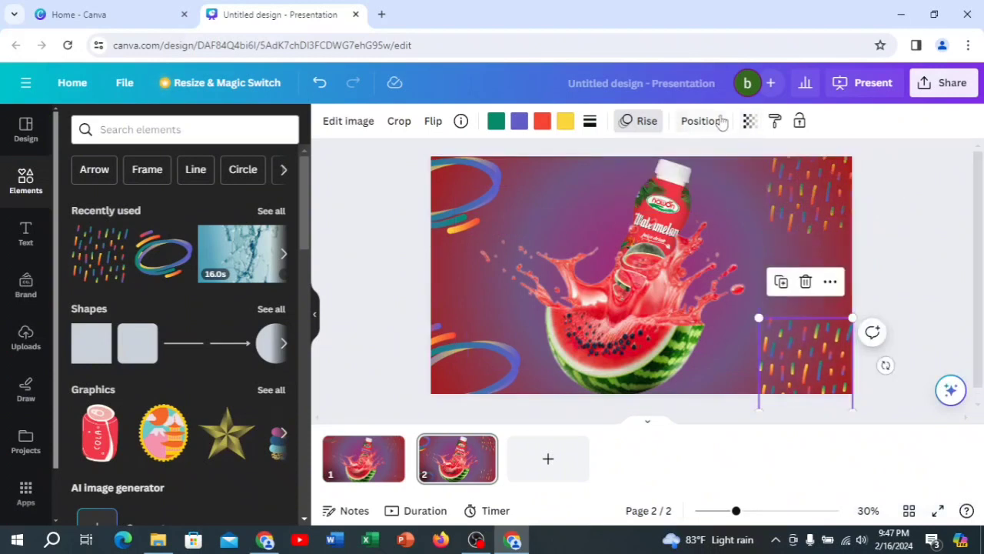
pyautogui.click(745, 123)
pyautogui.moveTo(706, 178); pyautogui.dragTo(692, 178)
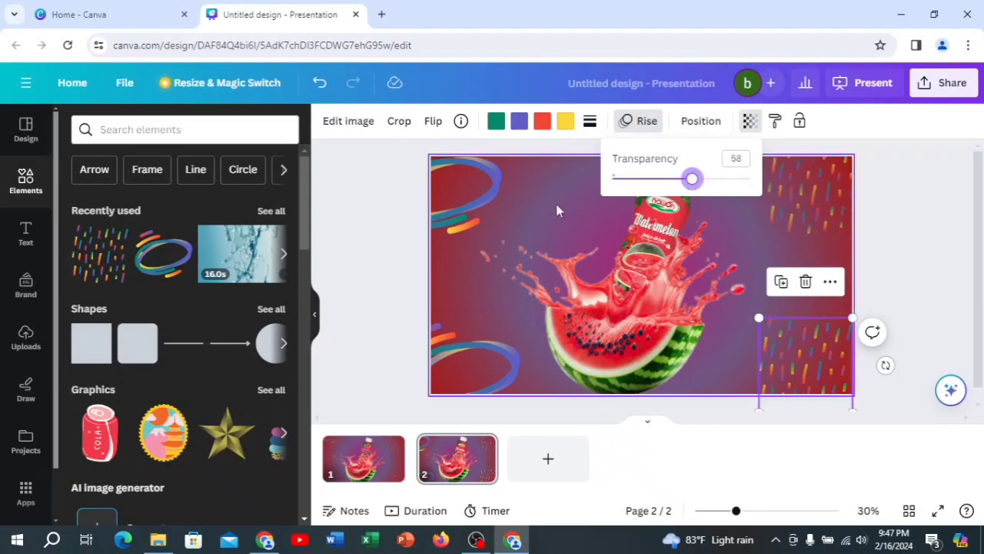
# Fade the swirl-ring graphics in the page's left corners by lowering their transparency value from full opacity.
pyautogui.click(486, 197)
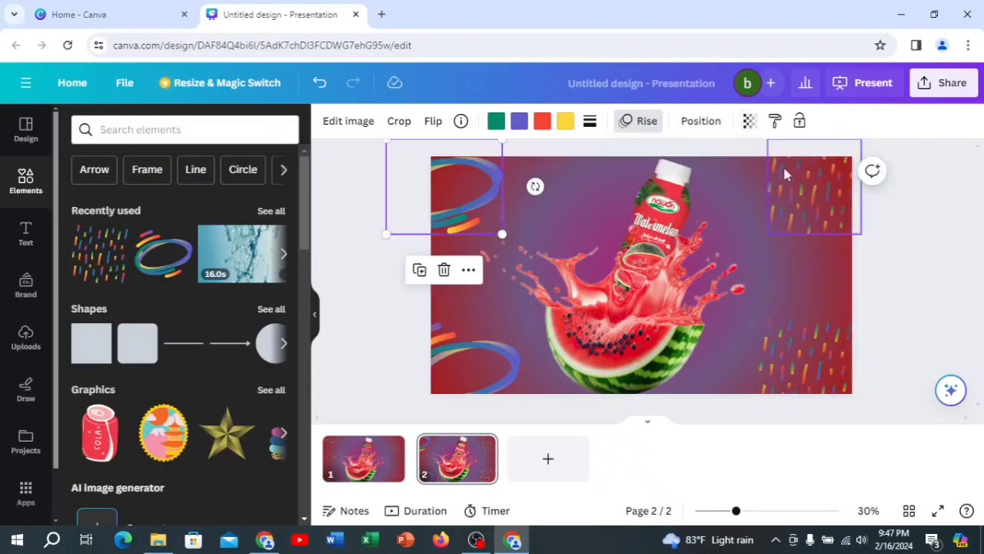
pyautogui.click(746, 123)
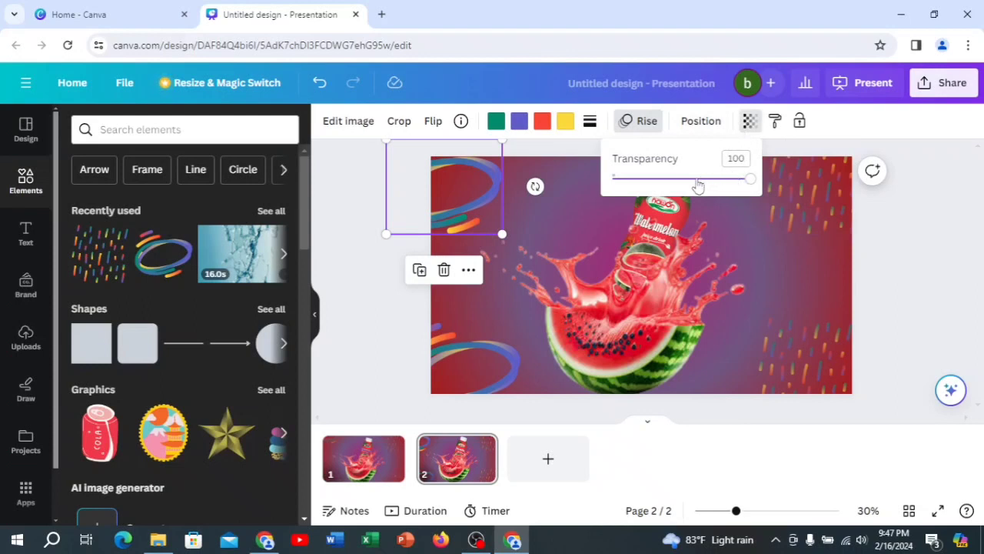
pyautogui.moveTo(748, 180); pyautogui.dragTo(699, 180)
pyautogui.click(399, 313)
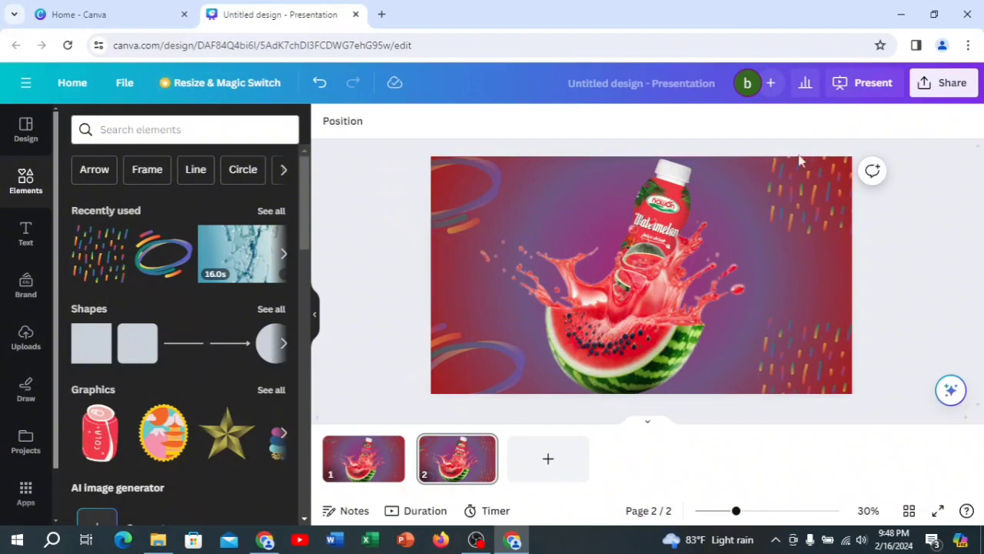